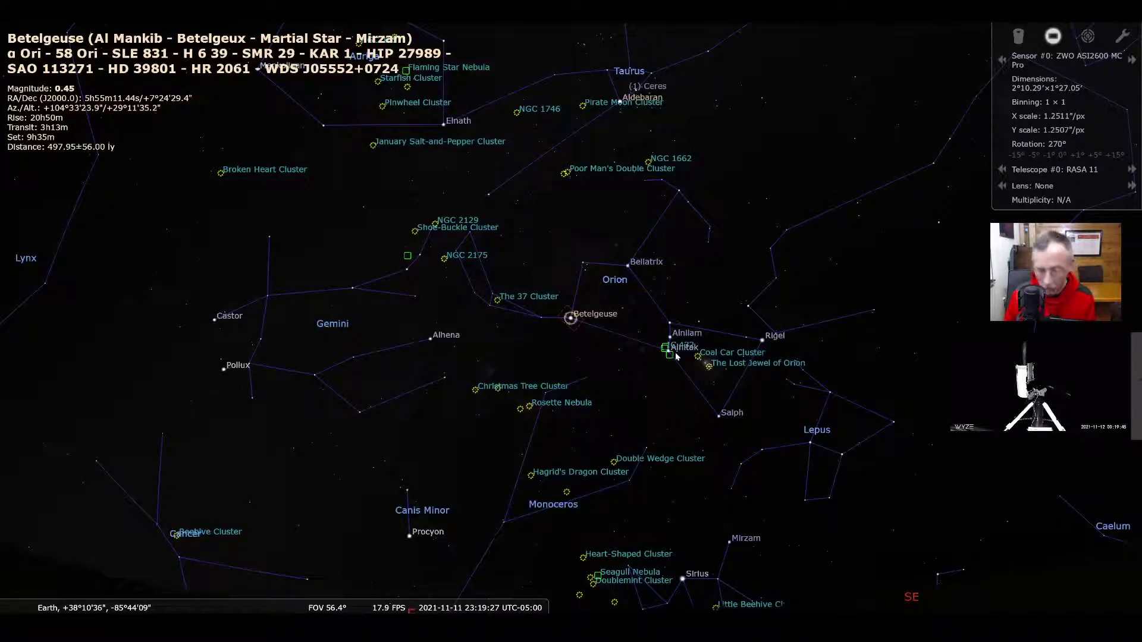
Turn on constellation art and zoom in on Orion to about a 32° field of view
key("r")
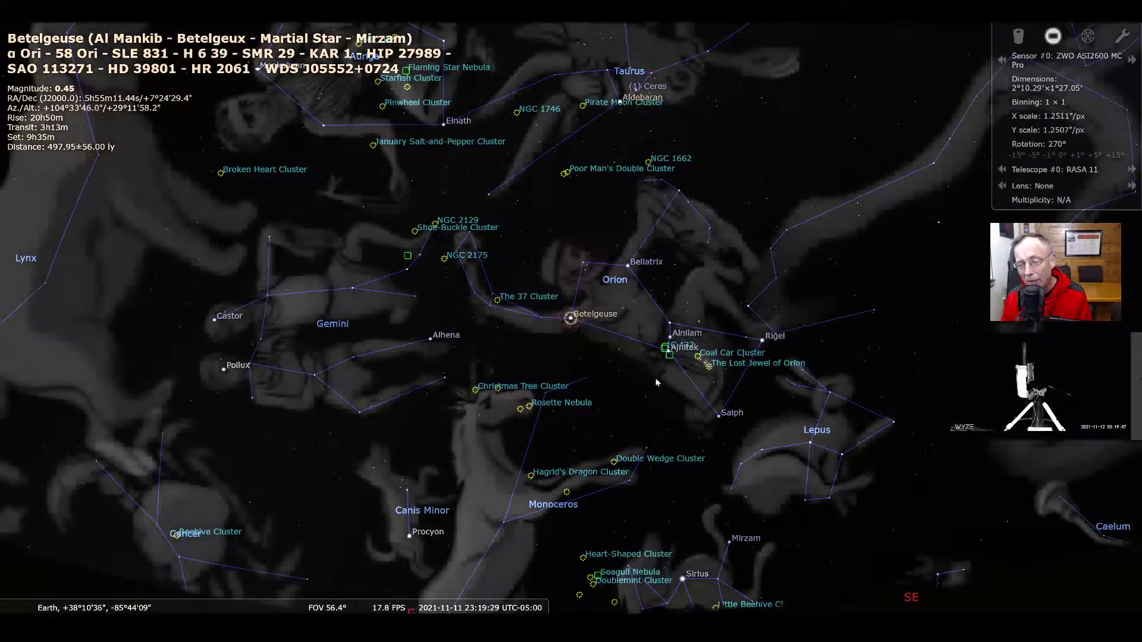
scroll(657, 382, "up", 4)
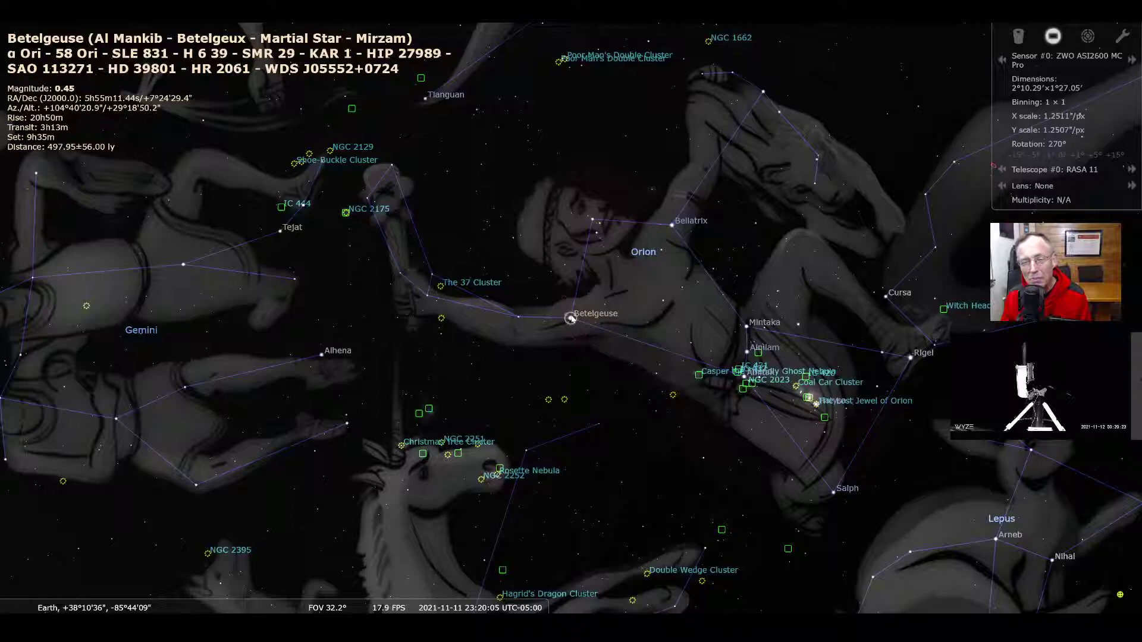
Hide the constellation art and centre the view on Rigel
key("r")
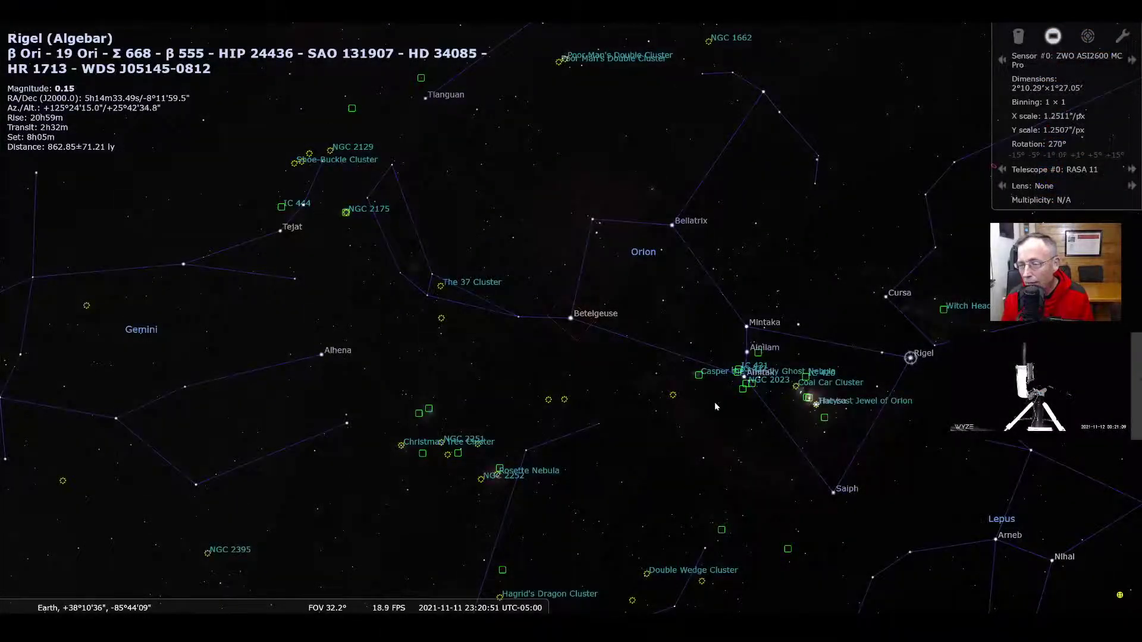
key("space")
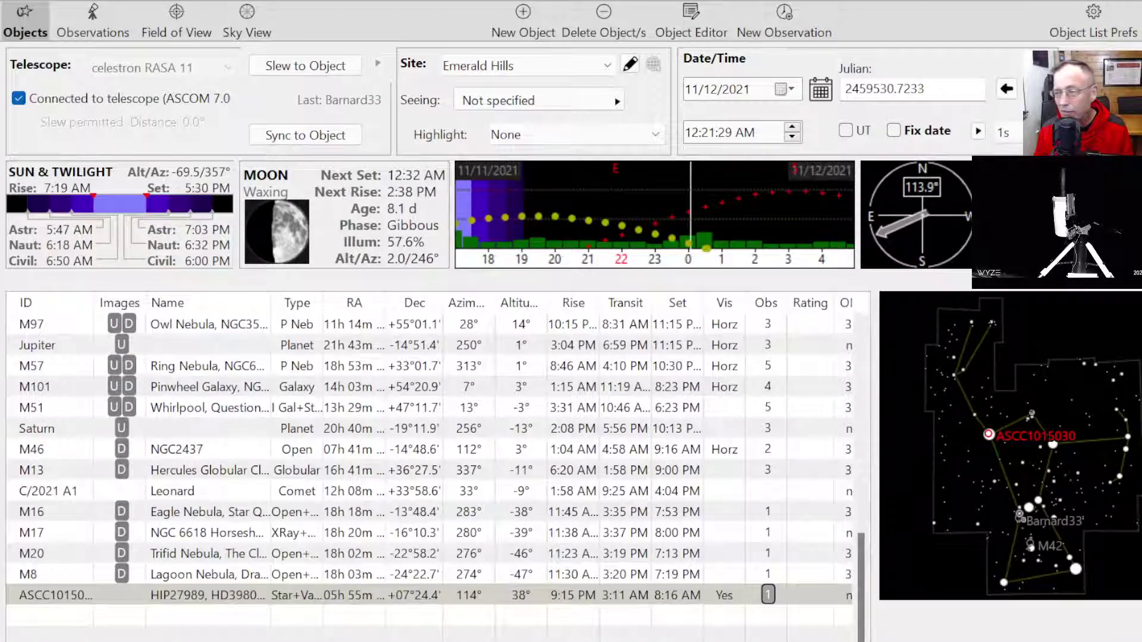
Select the observing date's month and deselect the Betelgeuse entry in the list
left_click(692, 90)
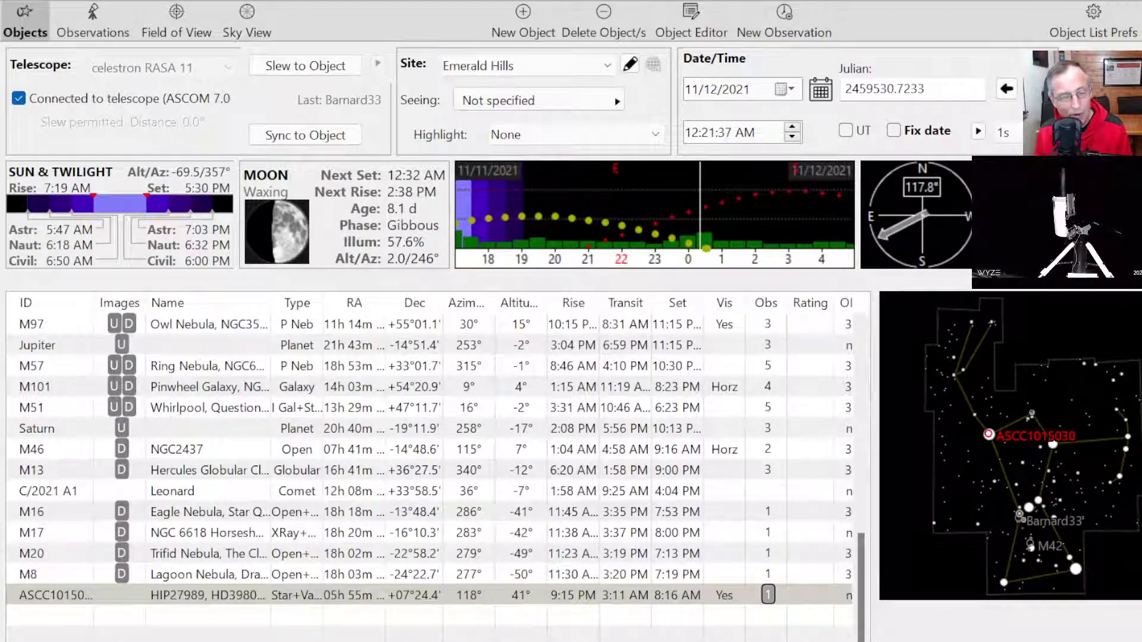
key("Escape")
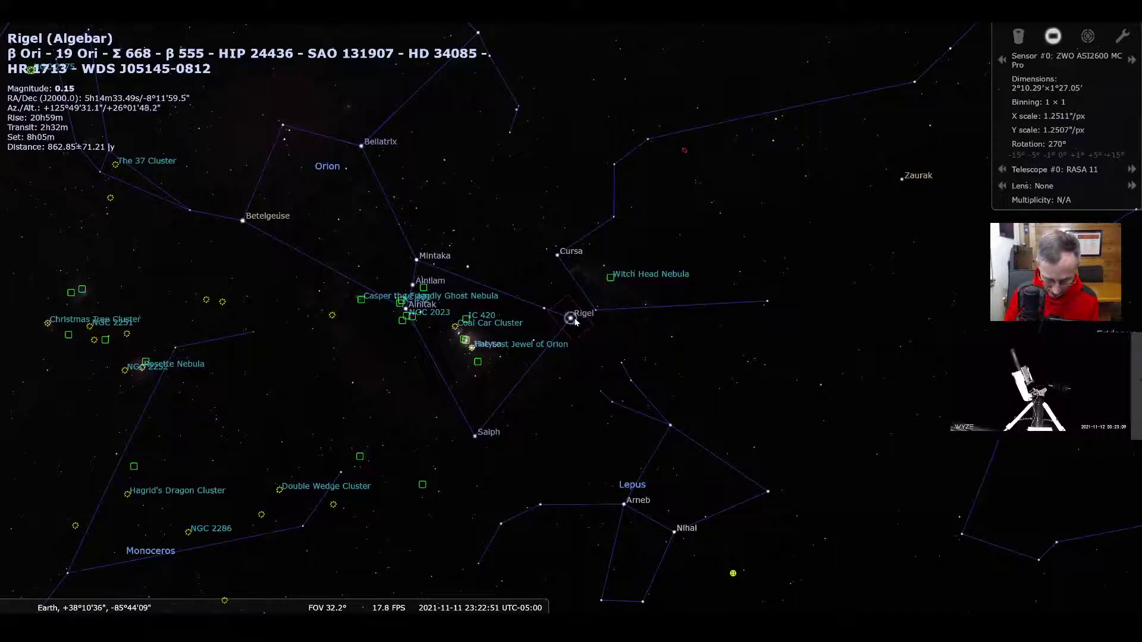
Toggle the Orion figures on and off, then zoom to 14.7° on Orion's belt and nebula
key("r")
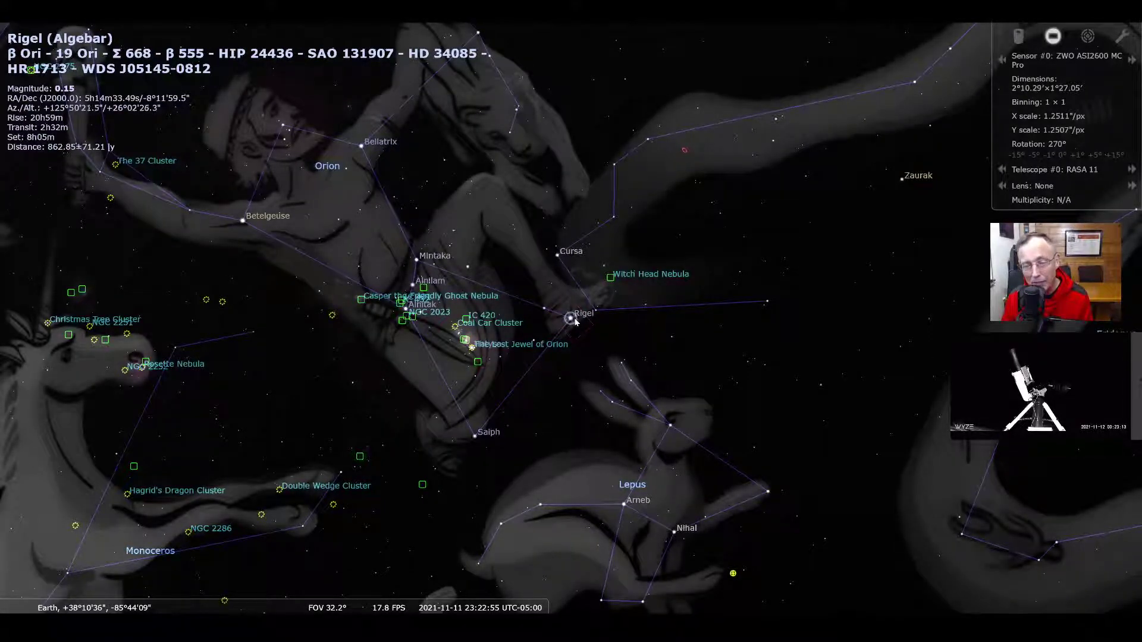
key("r")
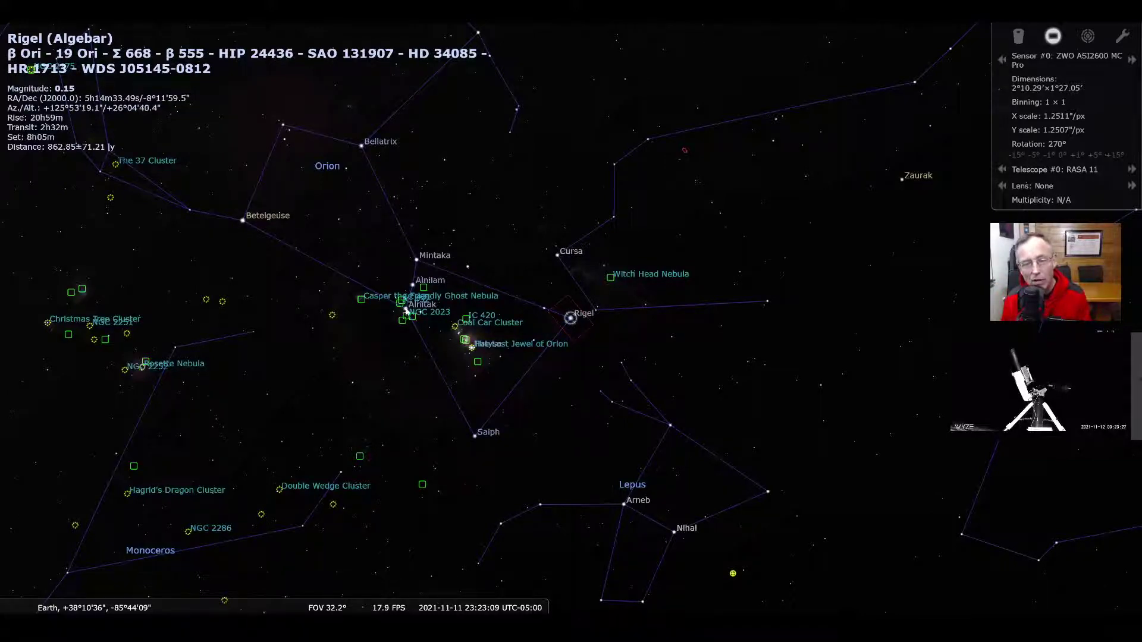
scroll(407, 310, "up", 4)
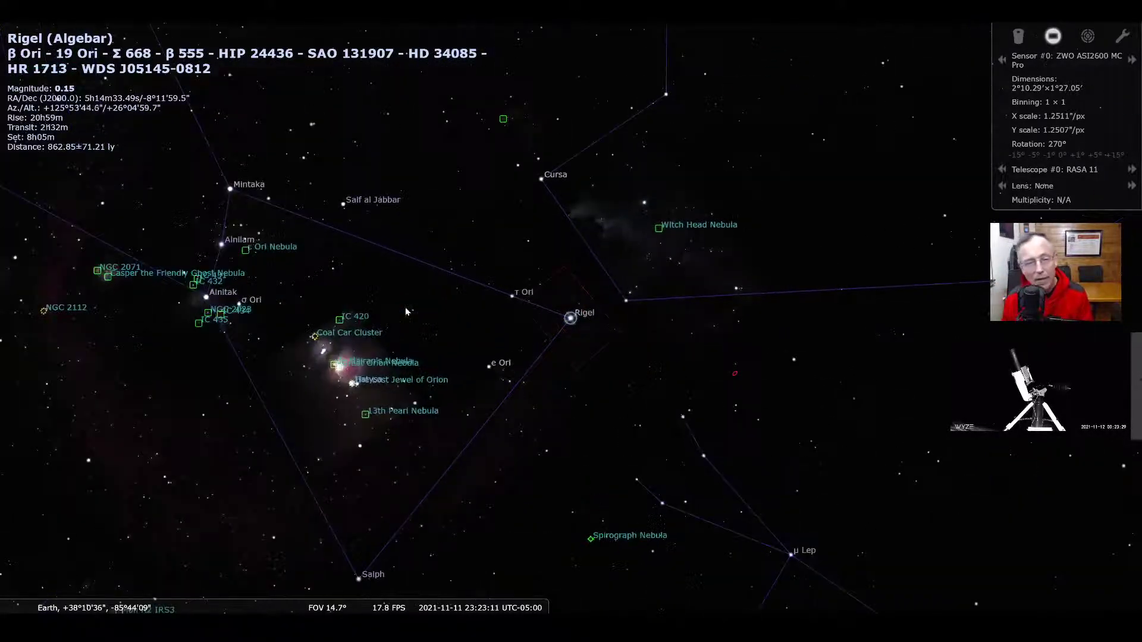
left_click_drag(230, 348, 555, 369)
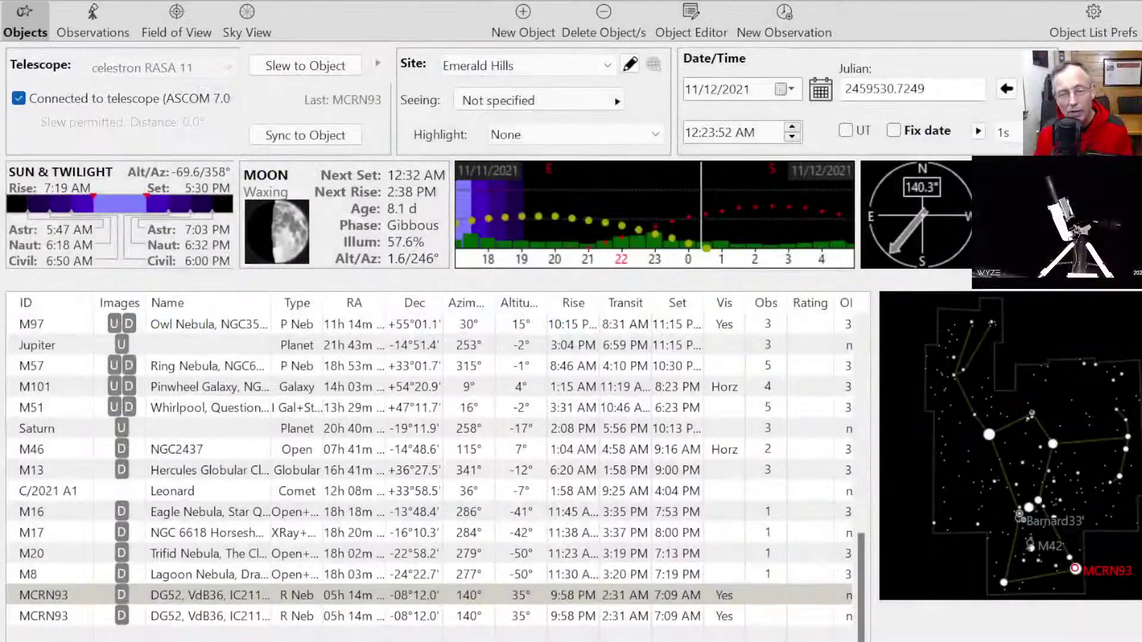
Switch back to AstroPlanner and select Barnard33 at the top of the Objects list
key("alt+Tab")
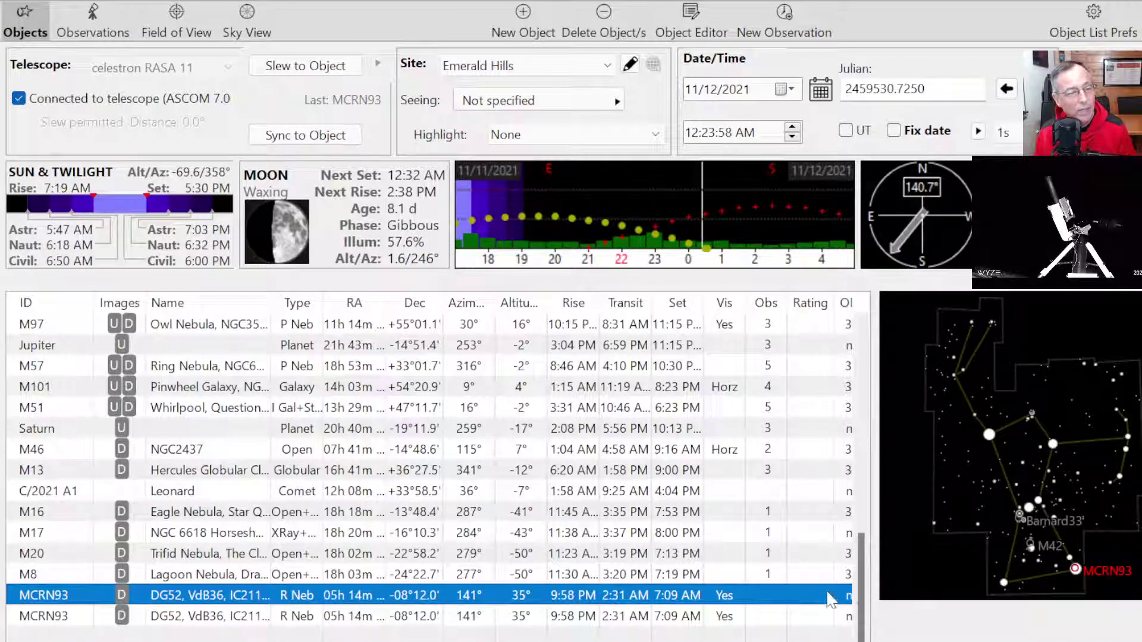
left_click_drag(866, 606, 867, 342)
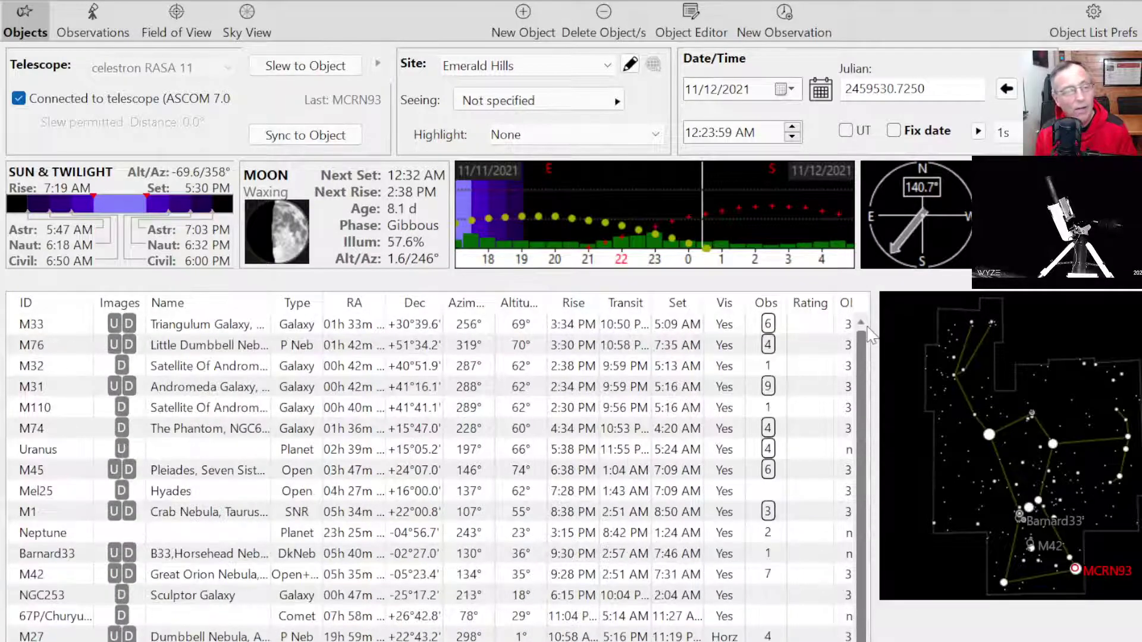
left_click(175, 554)
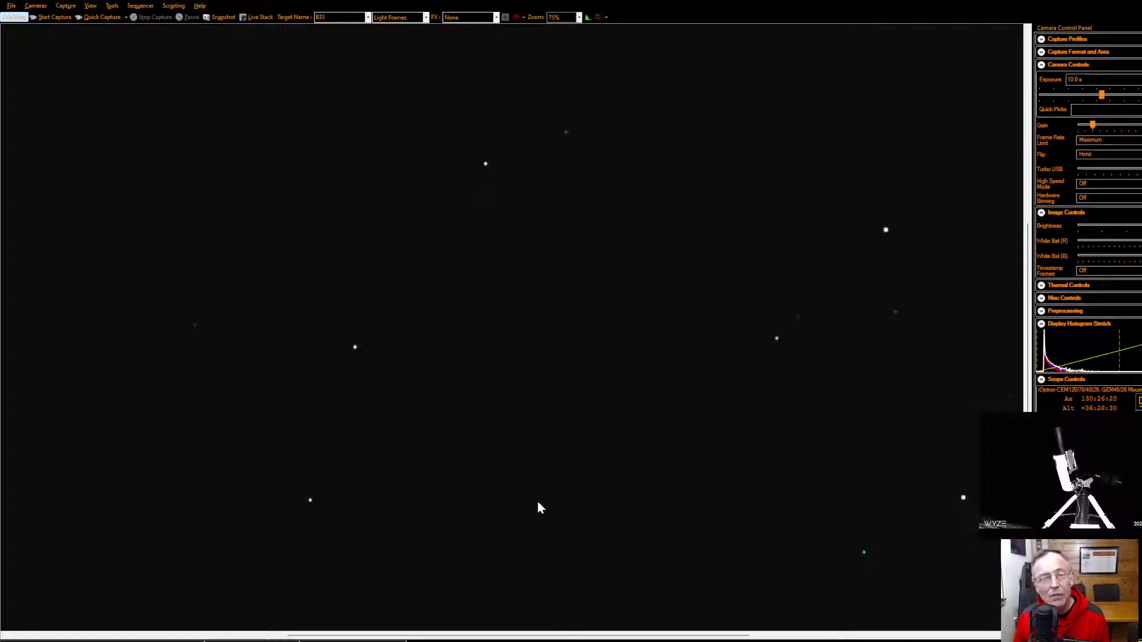
Start Live Stack so the incoming 10-second frames of the B33 field accumulate
left_click(257, 17)
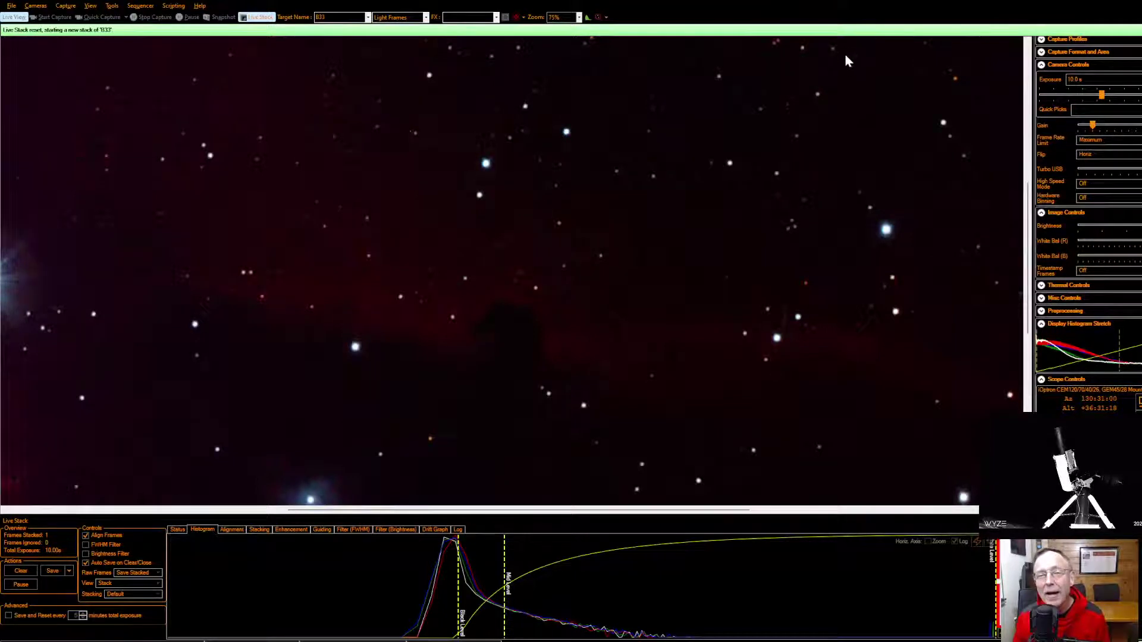
Fit the whole stacked Horsehead image to the SharpCap window
key("Home")
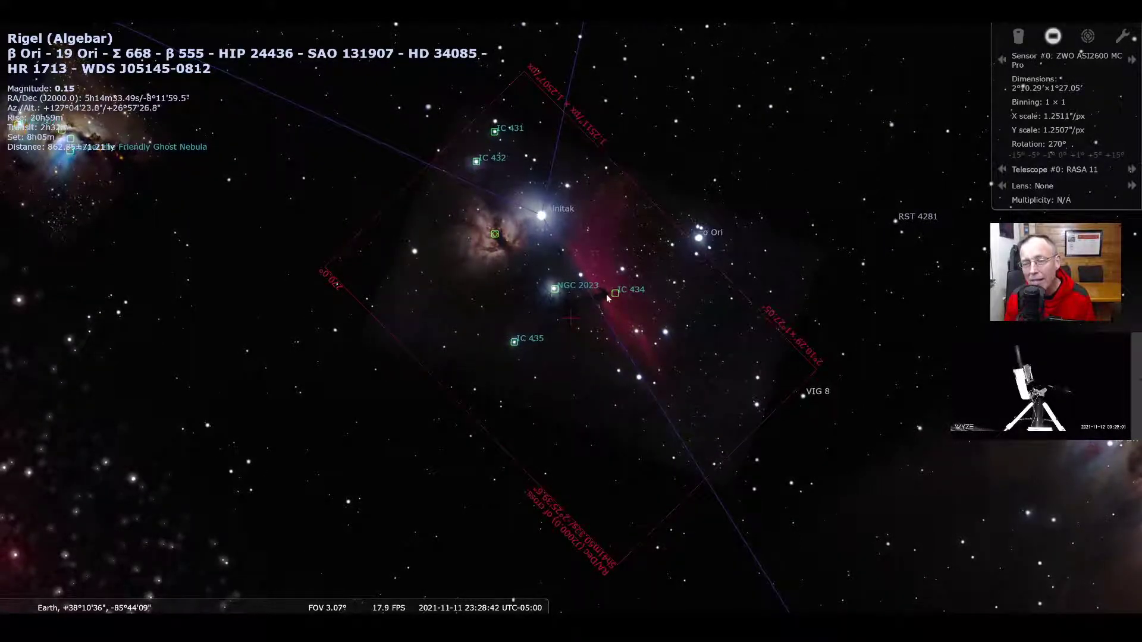
Select IC 434, centre the view on it, and zoom in on the Horsehead field
left_click(616, 294)
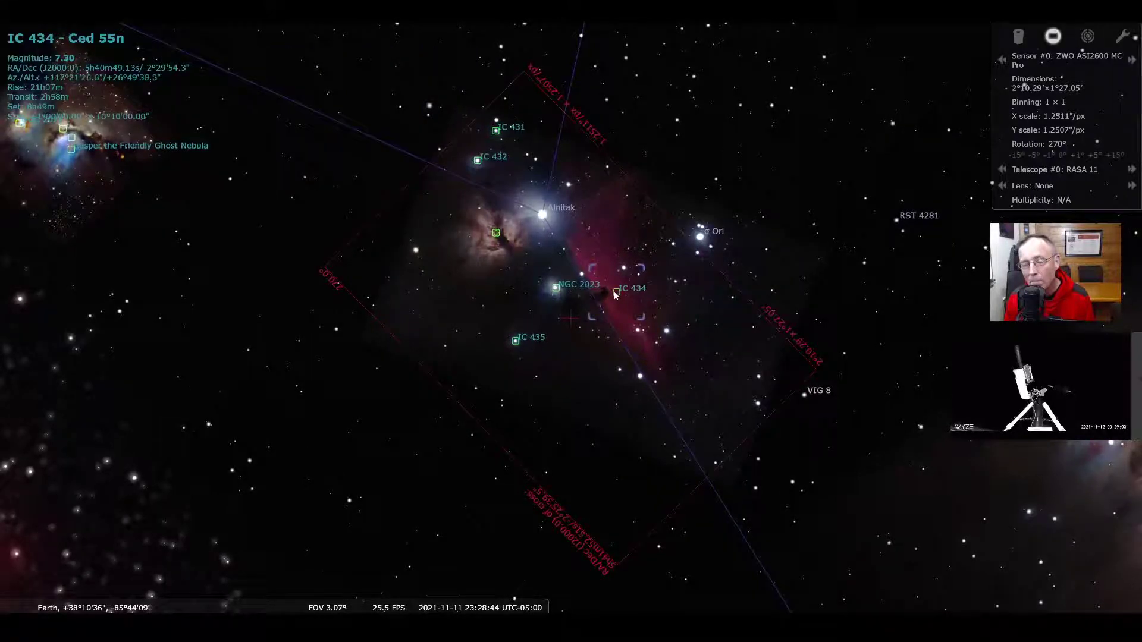
key("space")
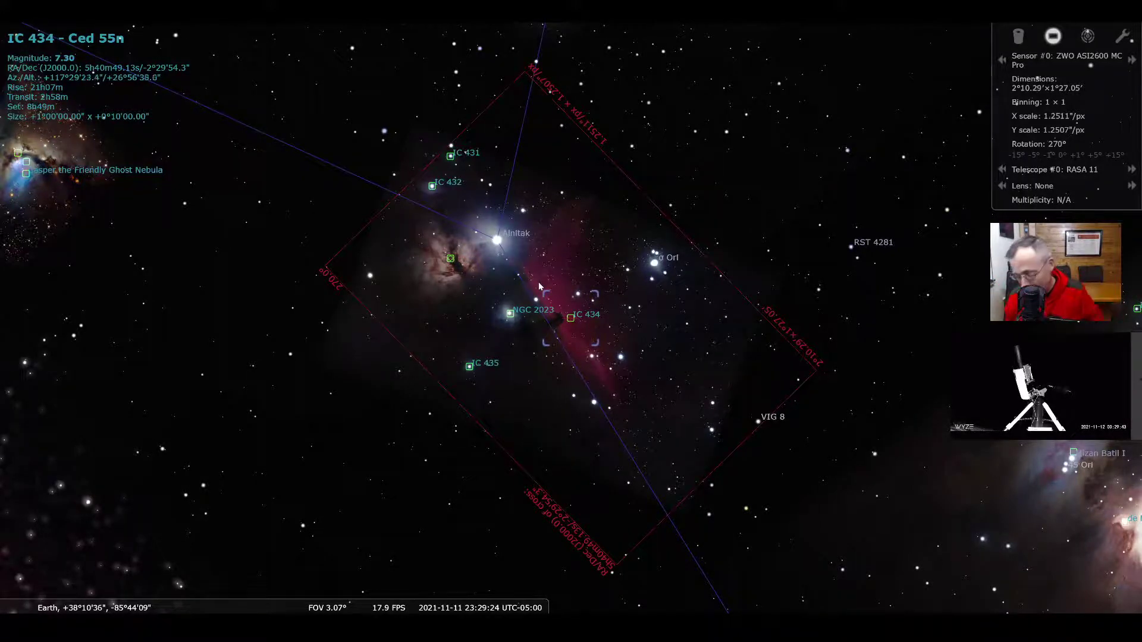
scroll(539, 283, "up", 3)
scroll(539, 284, "up", 2)
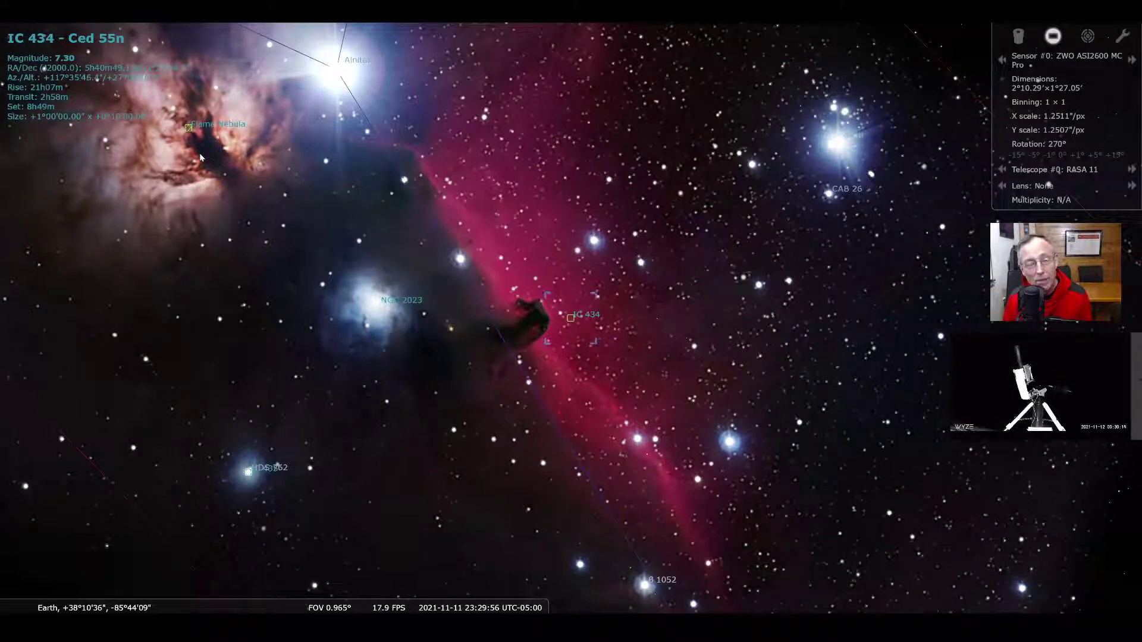
Select the Flame Nebula (NGC 2024) beside Alnitak and centre the view on it
left_click(191, 129)
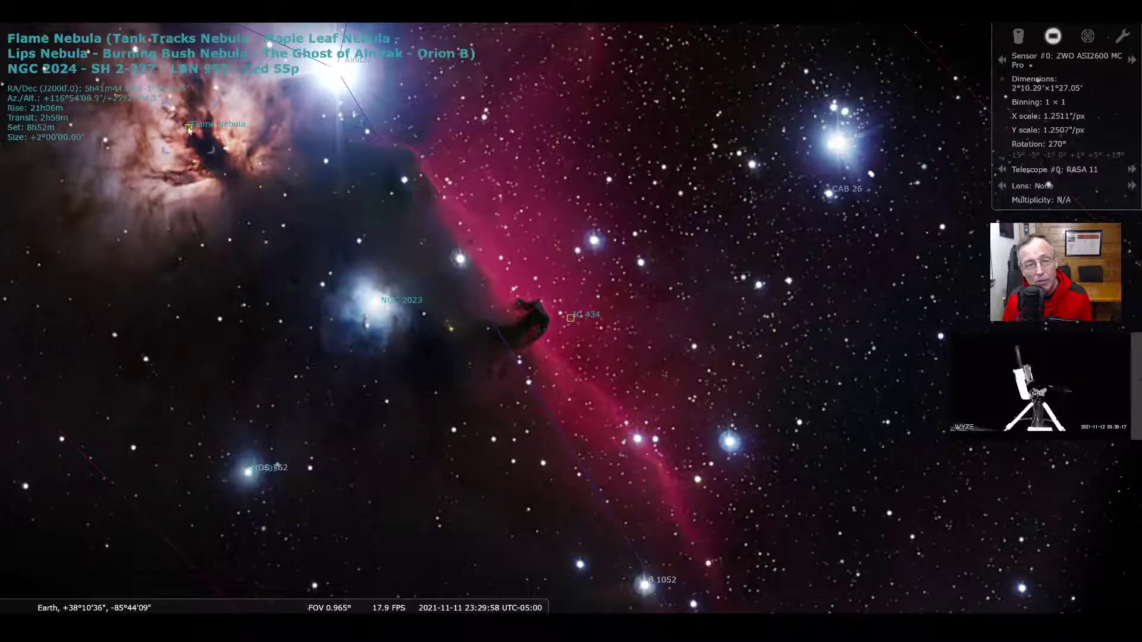
key("space")
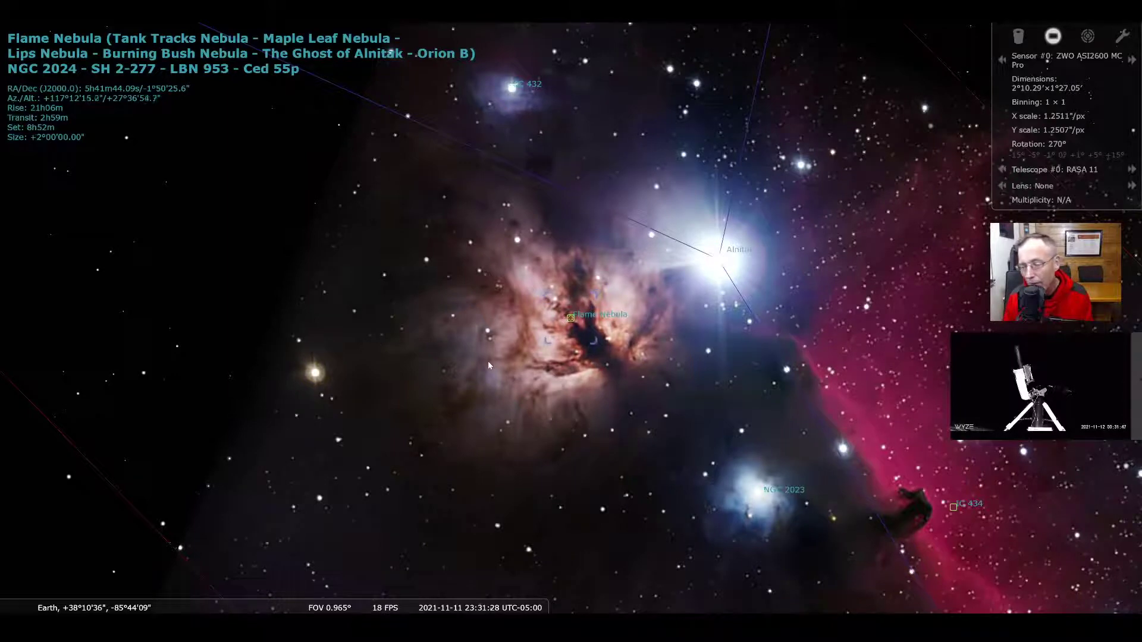
Zoom out slightly to about a 1.5° field of view around the Flame Nebula
scroll(489, 366, "down", 3)
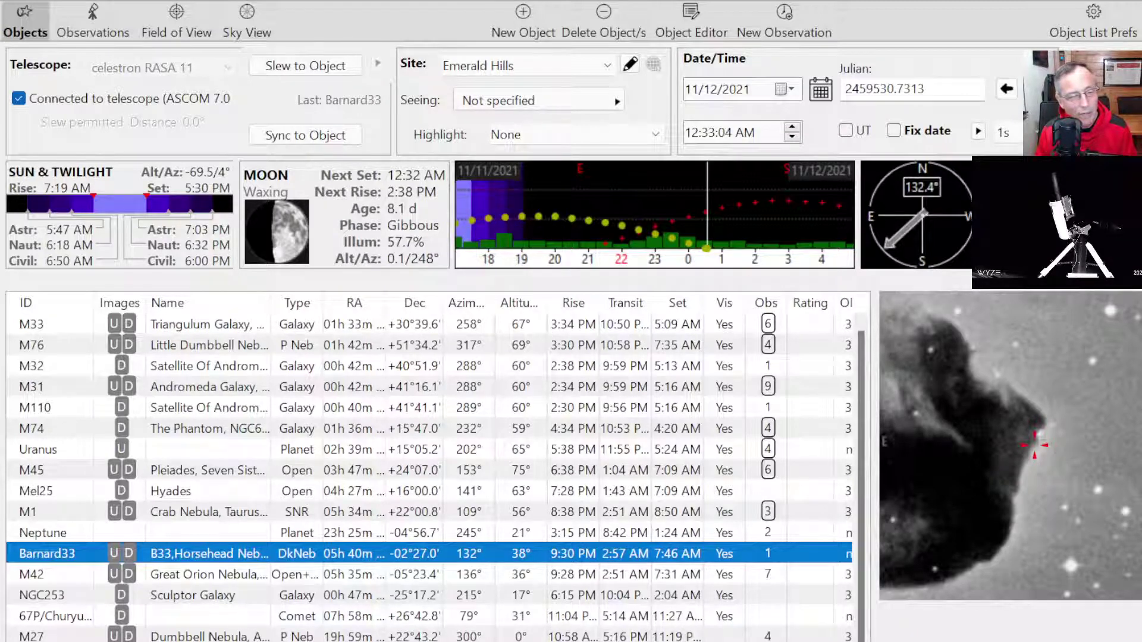
Attach the B33-11_12_2021T00_26_31 image file to the Barnard33 observation
key("ctrl+2")
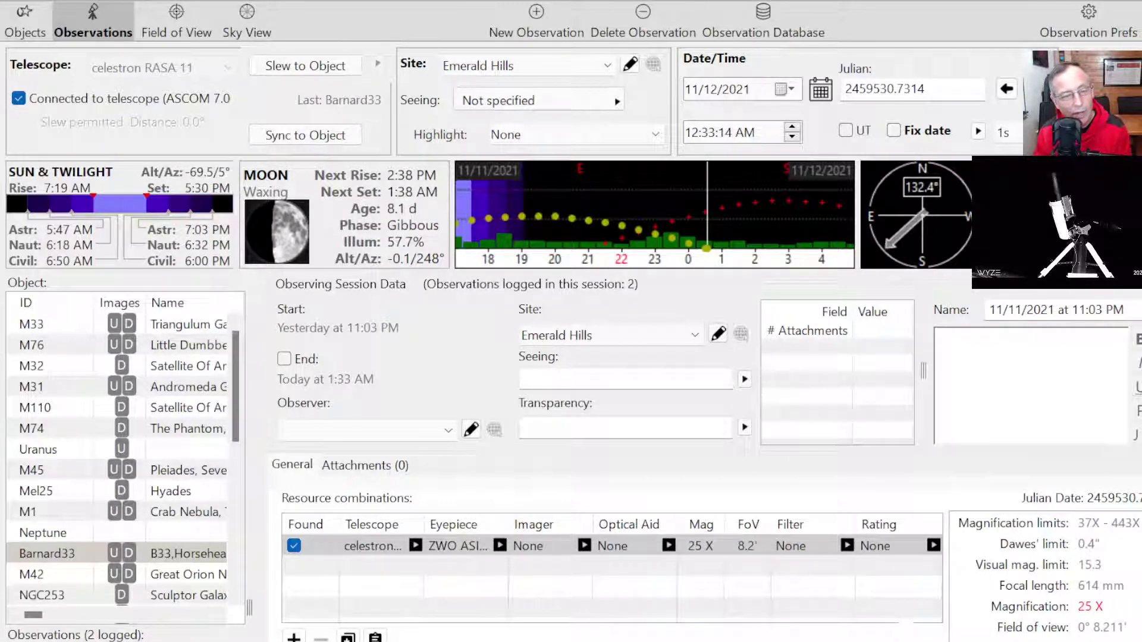
left_click(367, 468)
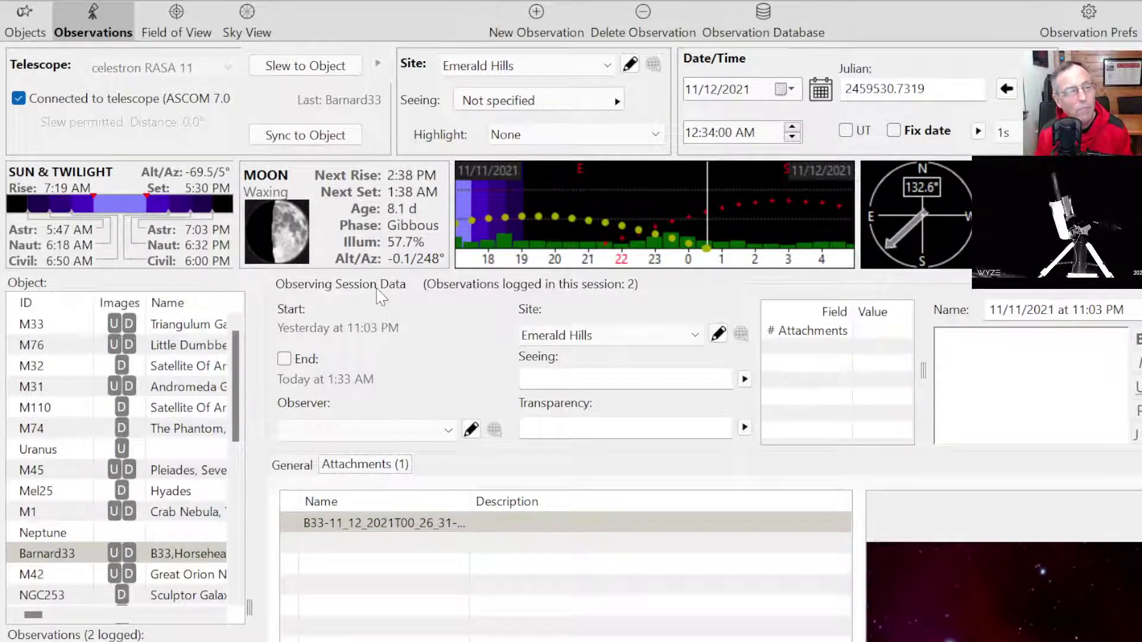
Preview Barnard33's colour Horsehead image in the object list, then return to Stellarium
left_click(37, 20)
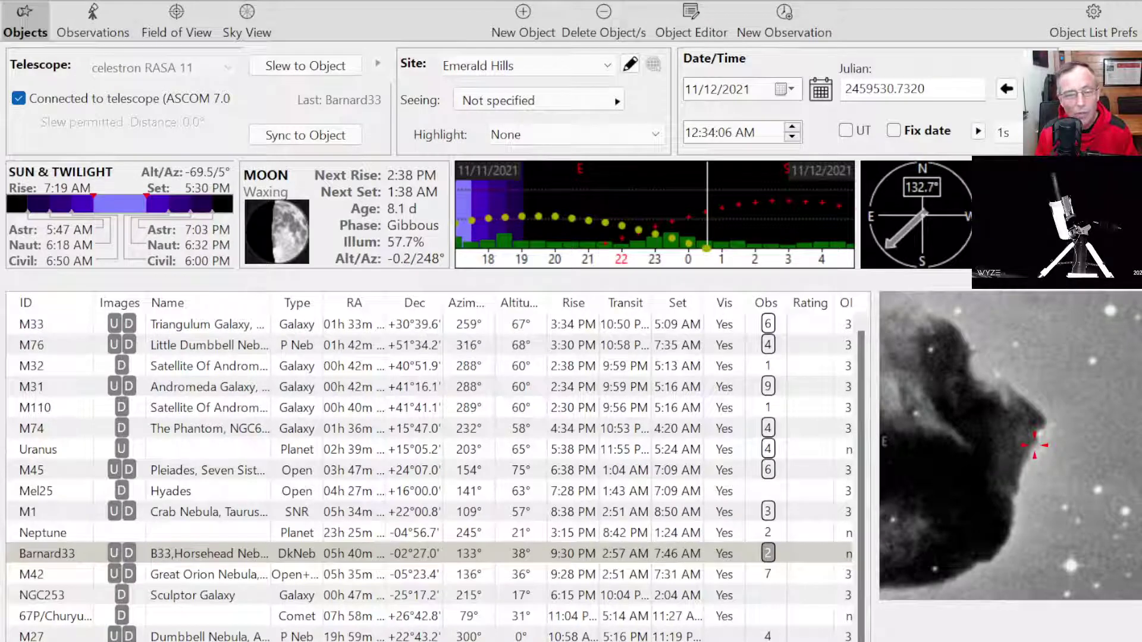
left_click(229, 558)
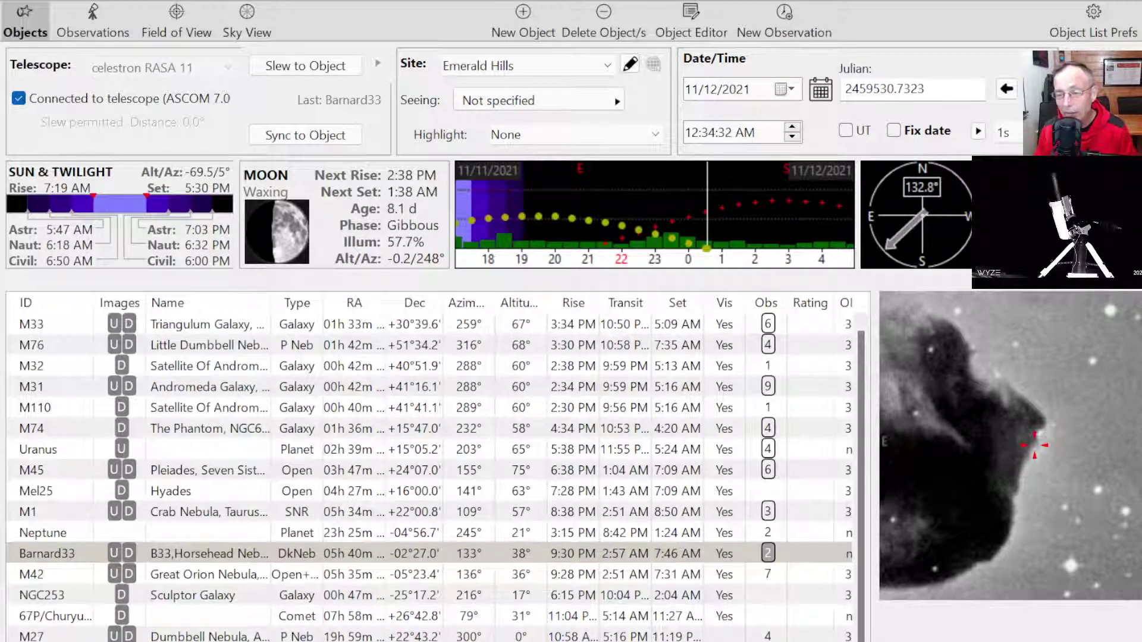
left_click(208, 553)
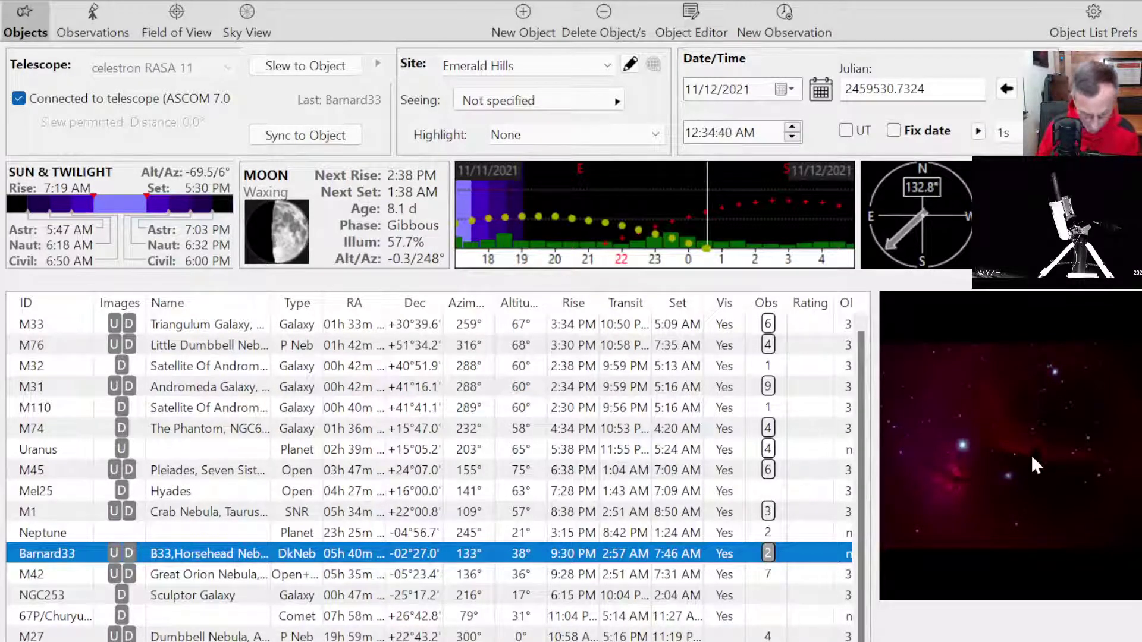
key("alt+Tab")
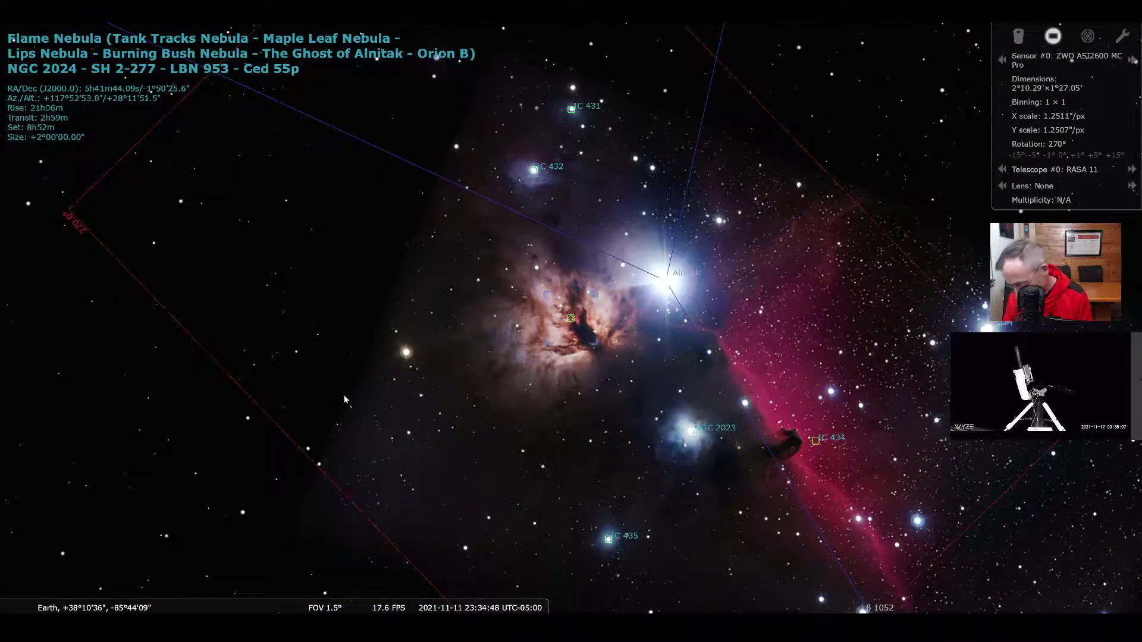
Zoom out to about 16.8° field of view and toggle Orion's constellation art
scroll(345, 399, "down", 3)
scroll(344, 399, "down", 5)
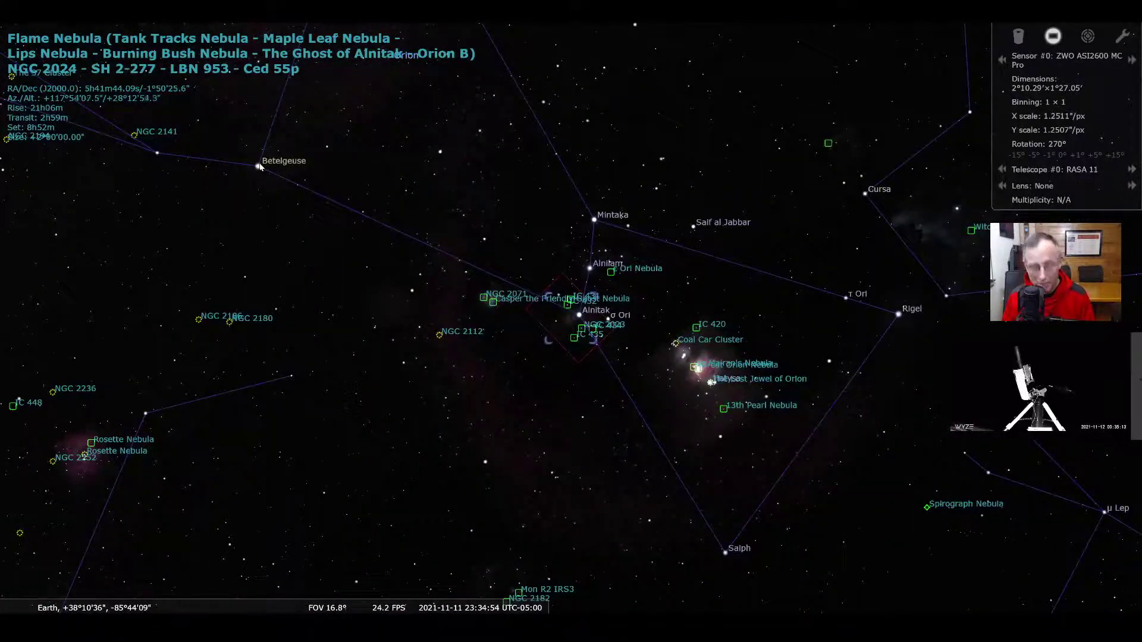
key("r")
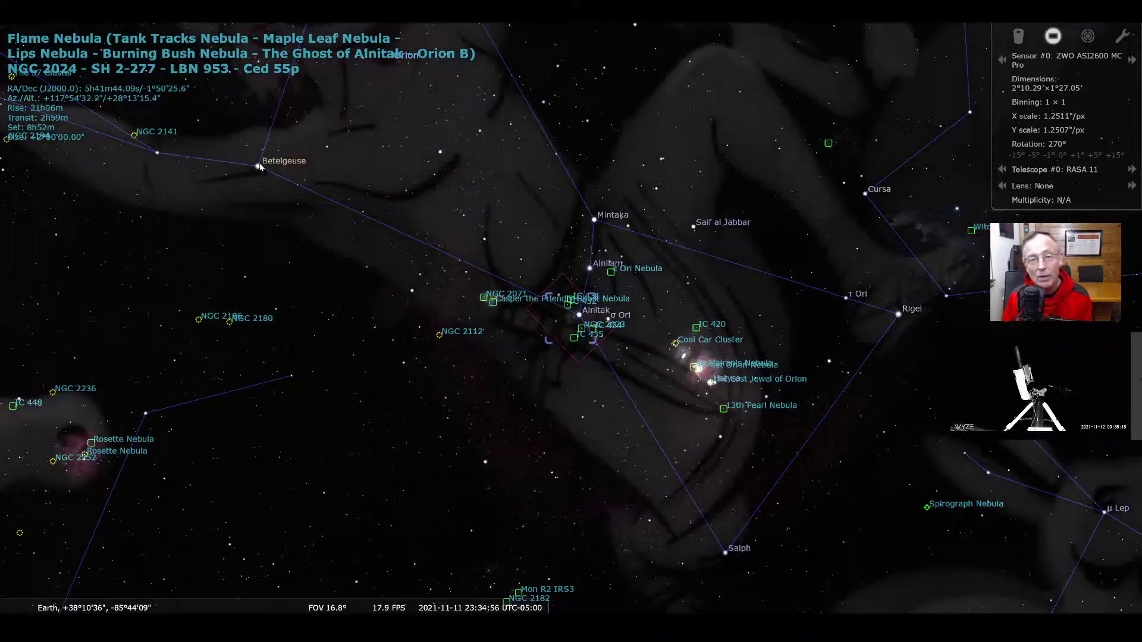